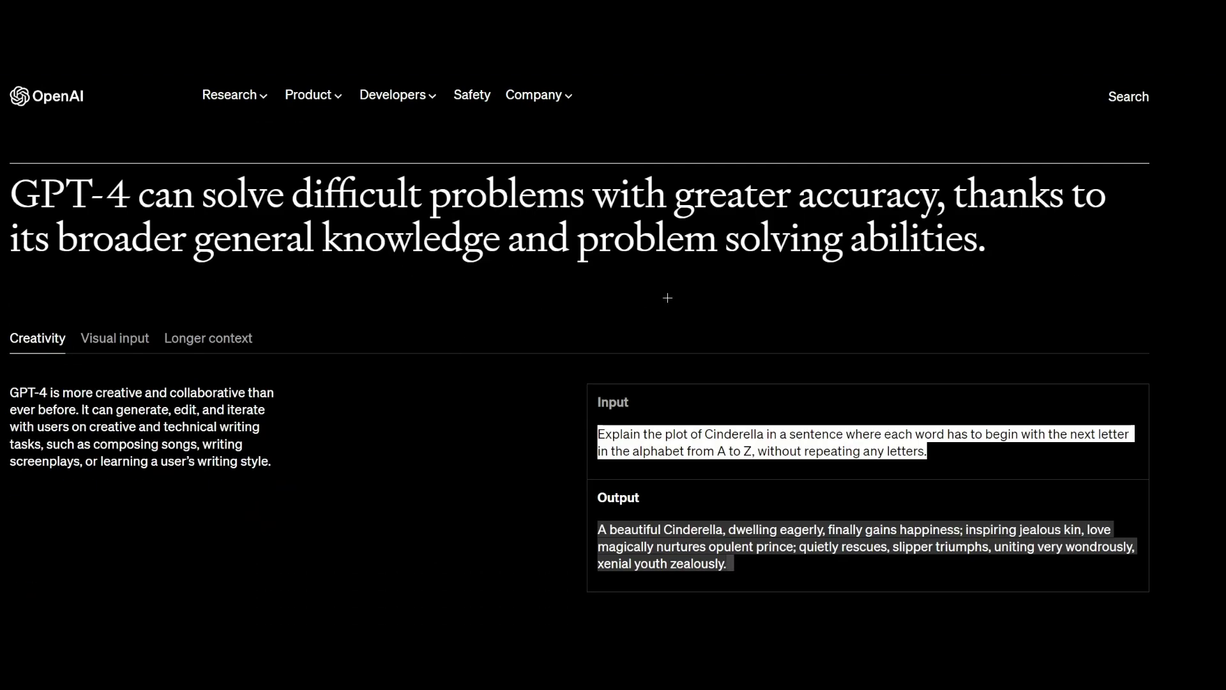
{"action": "scroll", "coordinate": [359, 290], "scroll_direction": "down", "scroll_amount": 2}
- Scroll the GPT-4 page to the Creativity tab's Cinderella A-to-Z sentence example
{"action": "scroll", "coordinate": [373, 279], "scroll_direction": "up", "scroll_amount": 2}
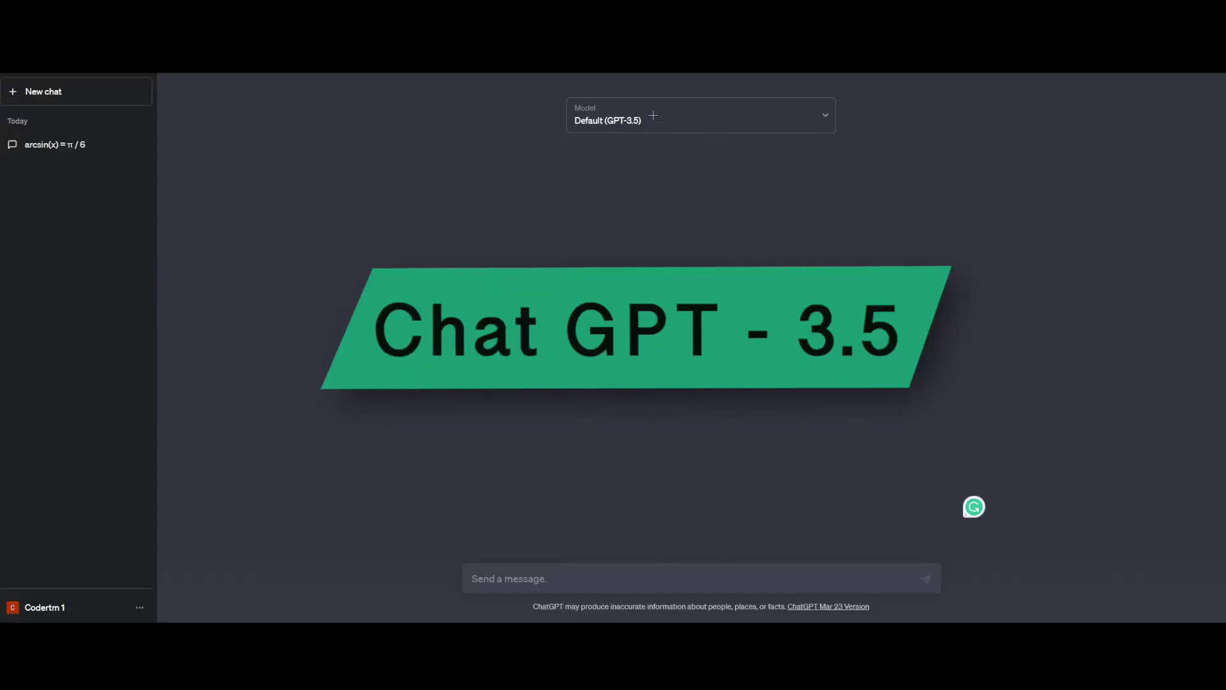
- Paste and send the Cinderella A-to-Z prompt to GPT-3.5, then highlight parts of its alphabetical reply
{"action": "type", "text": "Explain the plot of Cinderella in a sentence where each word has to begin with the next letter in the alphabet from A to Z, without repeating any letters."}
{"action": "key", "text": "Return"}
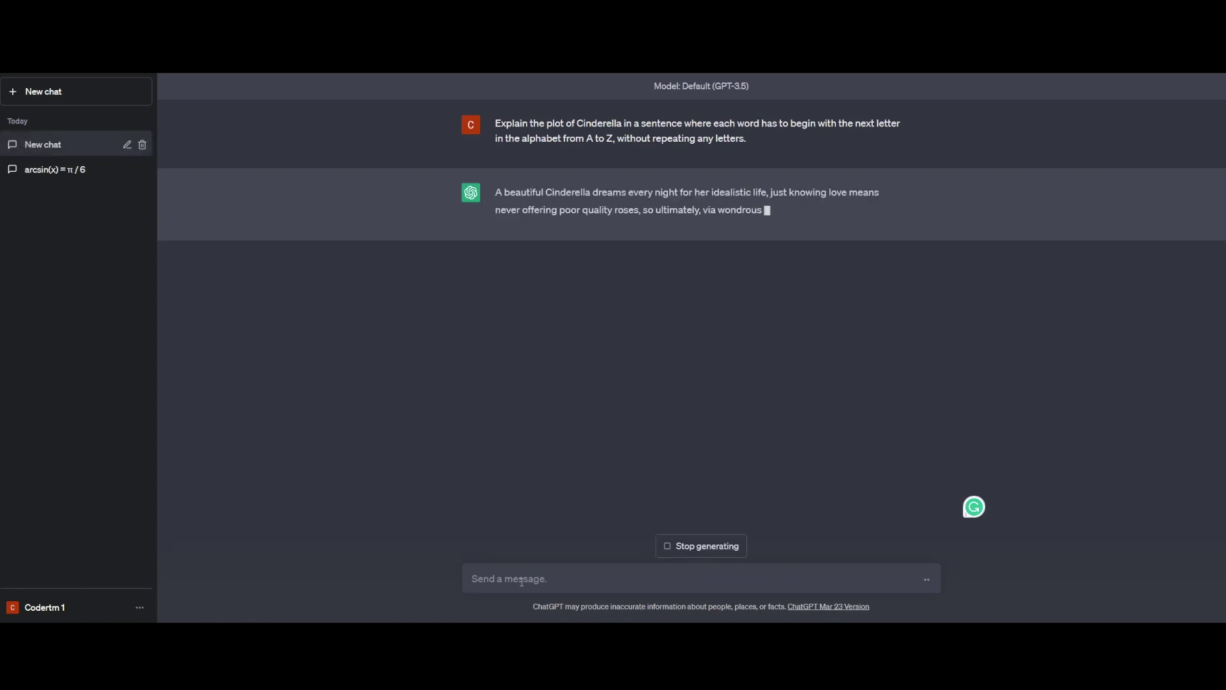
{"action": "left_click_drag", "start_coordinate": [490, 192], "coordinate": [653, 192]}
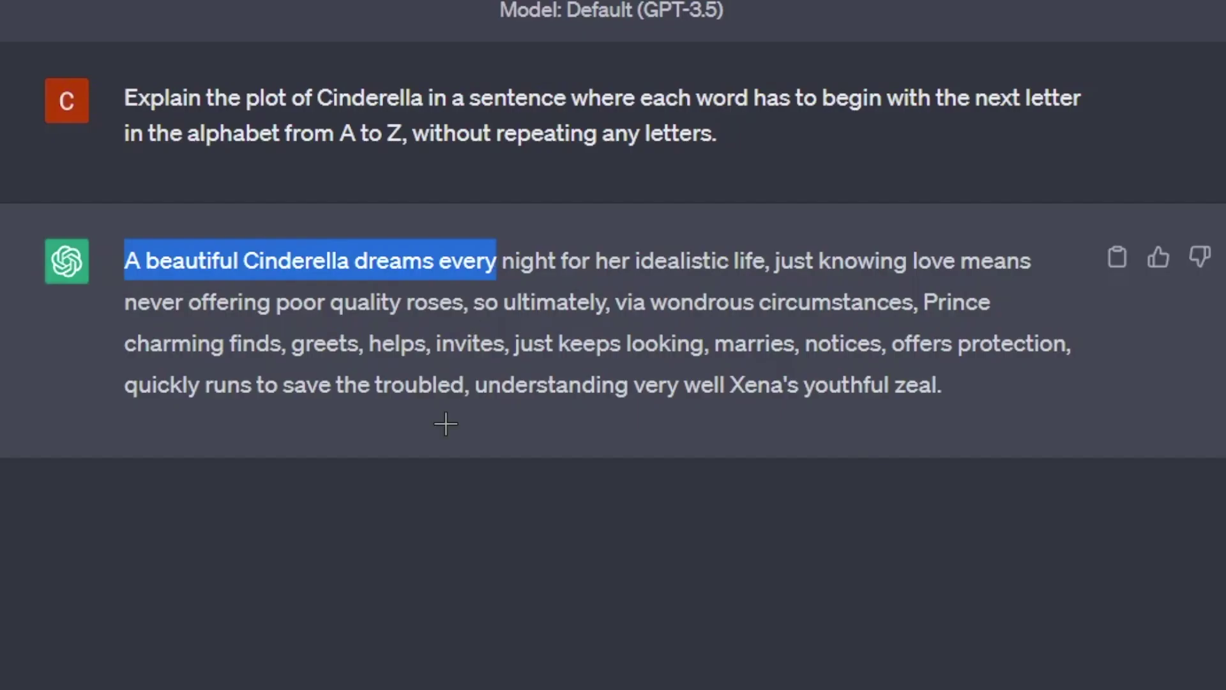
{"action": "left_click", "coordinate": [446, 424]}
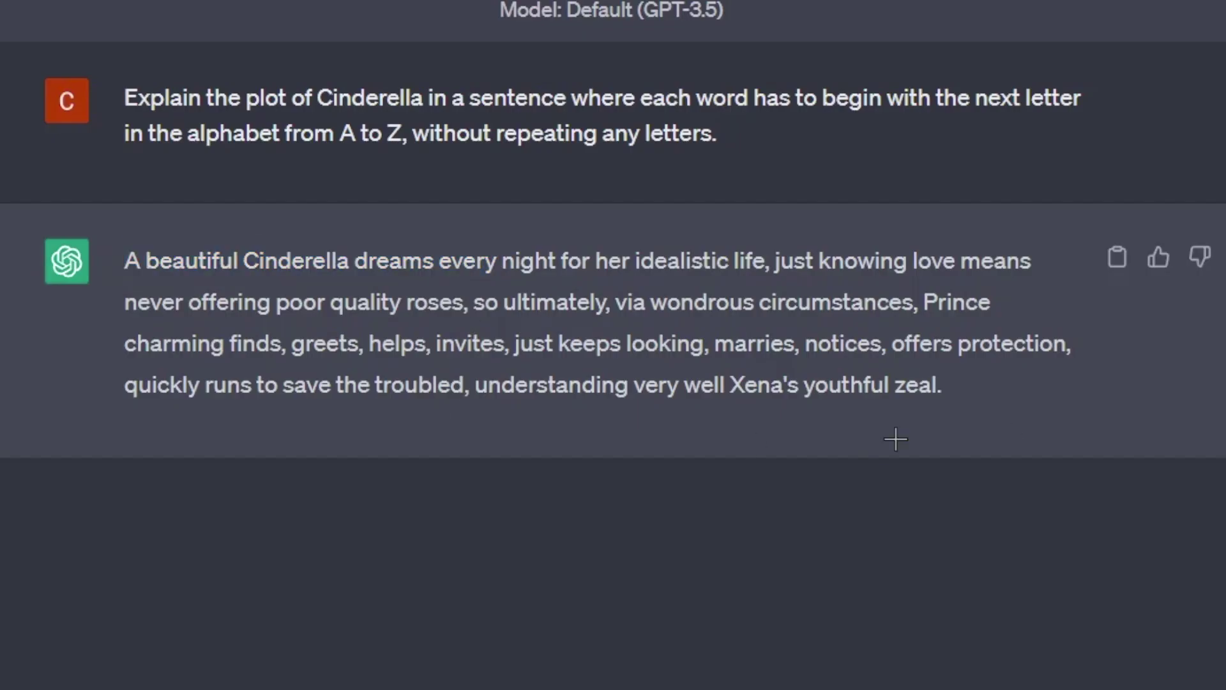
{"action": "left_click_drag", "start_coordinate": [1093, 374], "coordinate": [738, 231]}
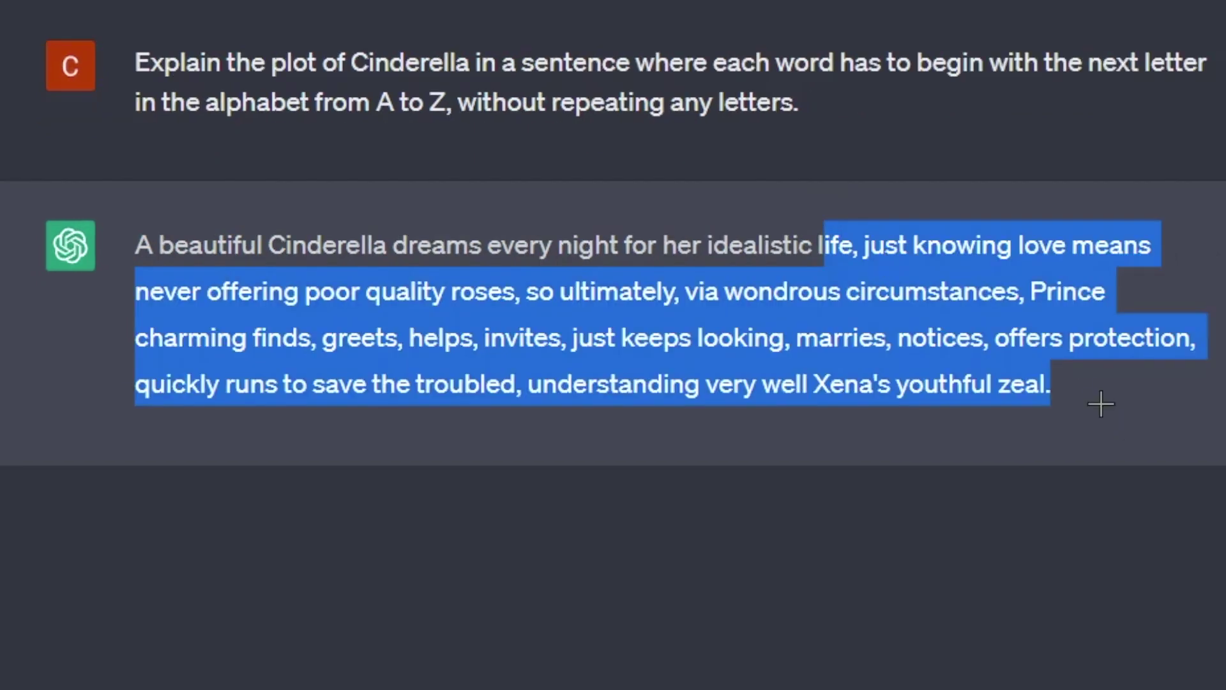
{"action": "left_click_drag", "start_coordinate": [1046, 384], "coordinate": [809, 385]}
{"action": "left_click", "coordinate": [731, 401]}
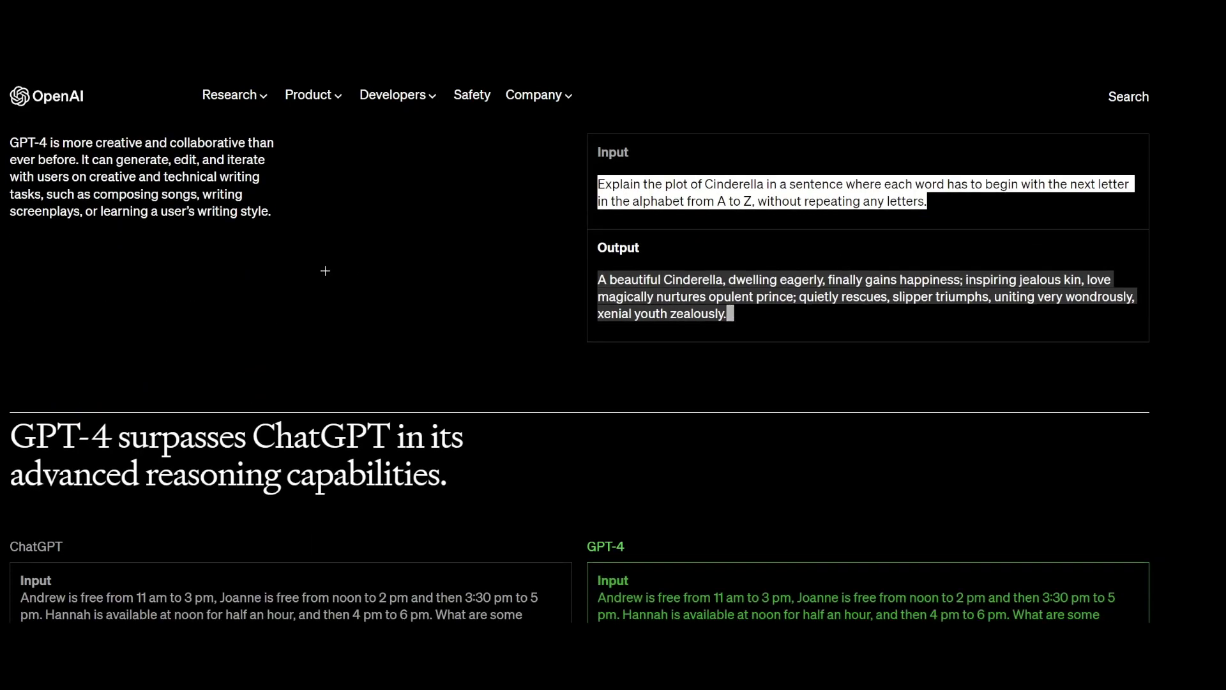
- Scroll down to the ChatGPT vs GPT-4 reasoning boxes about scheduling a 30-minute meeting
{"action": "scroll", "coordinate": [256, 264], "scroll_direction": "down", "scroll_amount": 4}
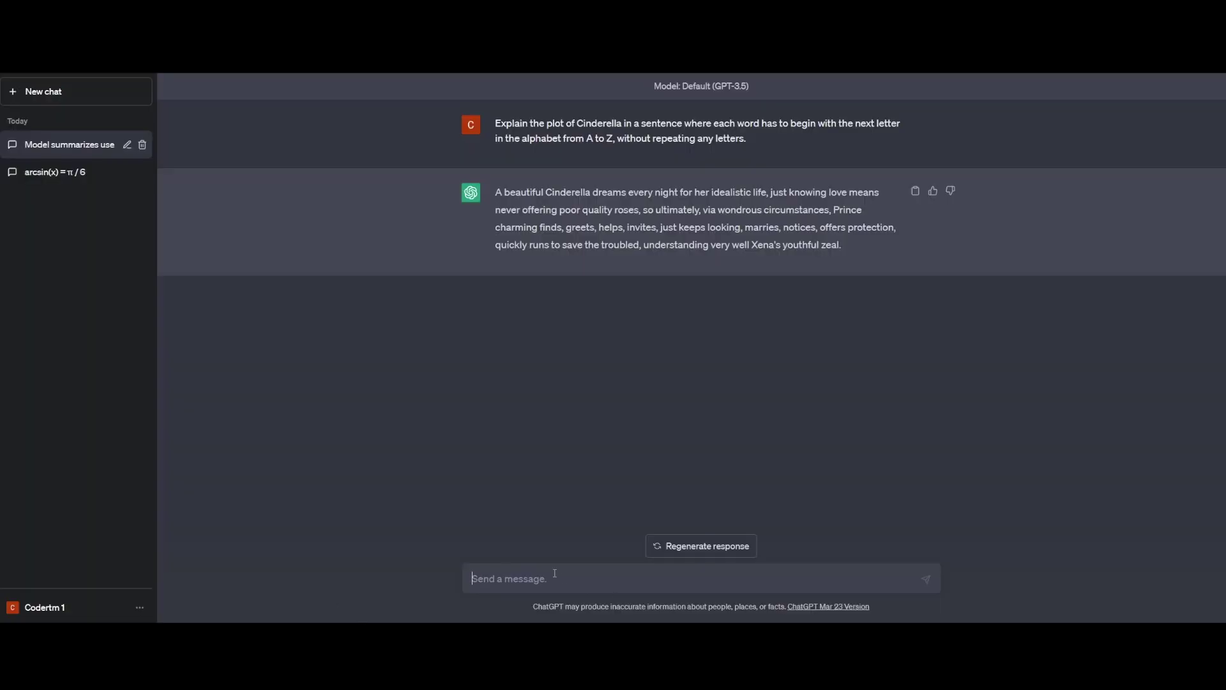
- Send GPT-3.5 the three-person meeting question and highlight its 1:00 pm, 4:30 pm and 11:30 am answer
{"action": "type", "text": "Andrew is free from 11 am to 3 pm, Joanne is free from noon to 2 pm and then 3:30 pm to 5 pm. Hannah is available at noon for half an hour, and then 4 pm to 6 pm. What are some options for start times for a 30 minute meeting for Andrew, Hannah, and Joanne?"}
{"action": "key", "text": "Return"}
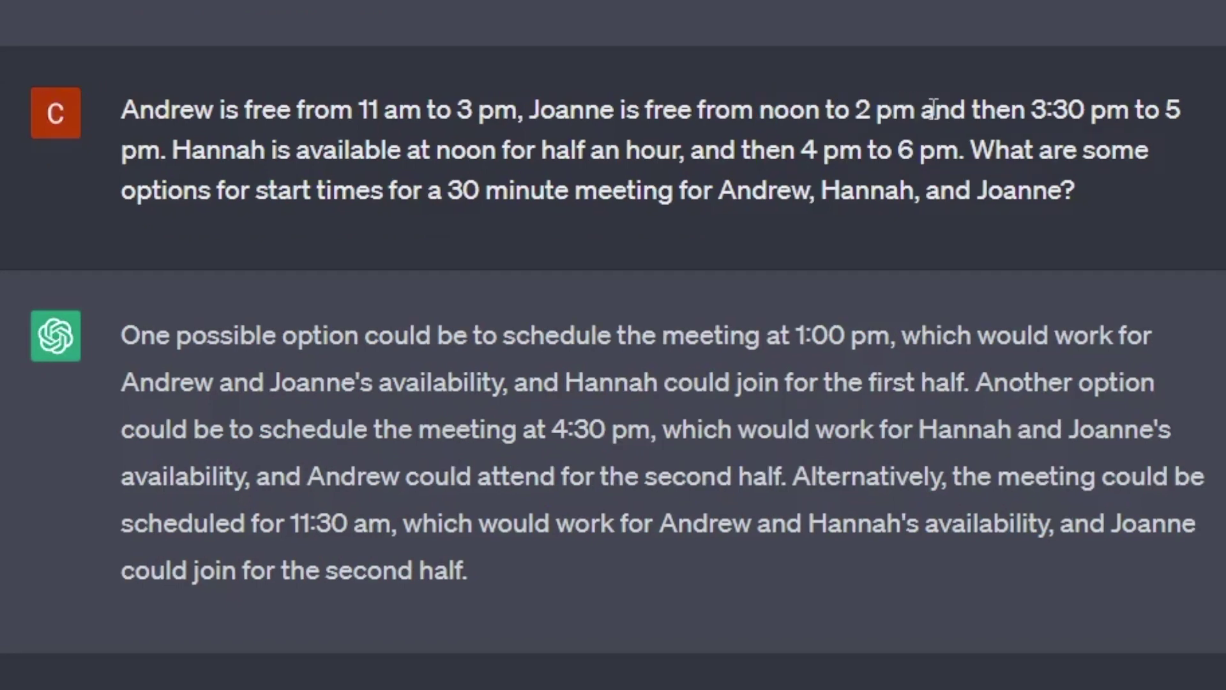
{"action": "left_click_drag", "start_coordinate": [913, 137], "coordinate": [121, 111]}
{"action": "left_click", "coordinate": [629, 581]}
{"action": "left_click_drag", "start_coordinate": [612, 592], "coordinate": [79, 375]}
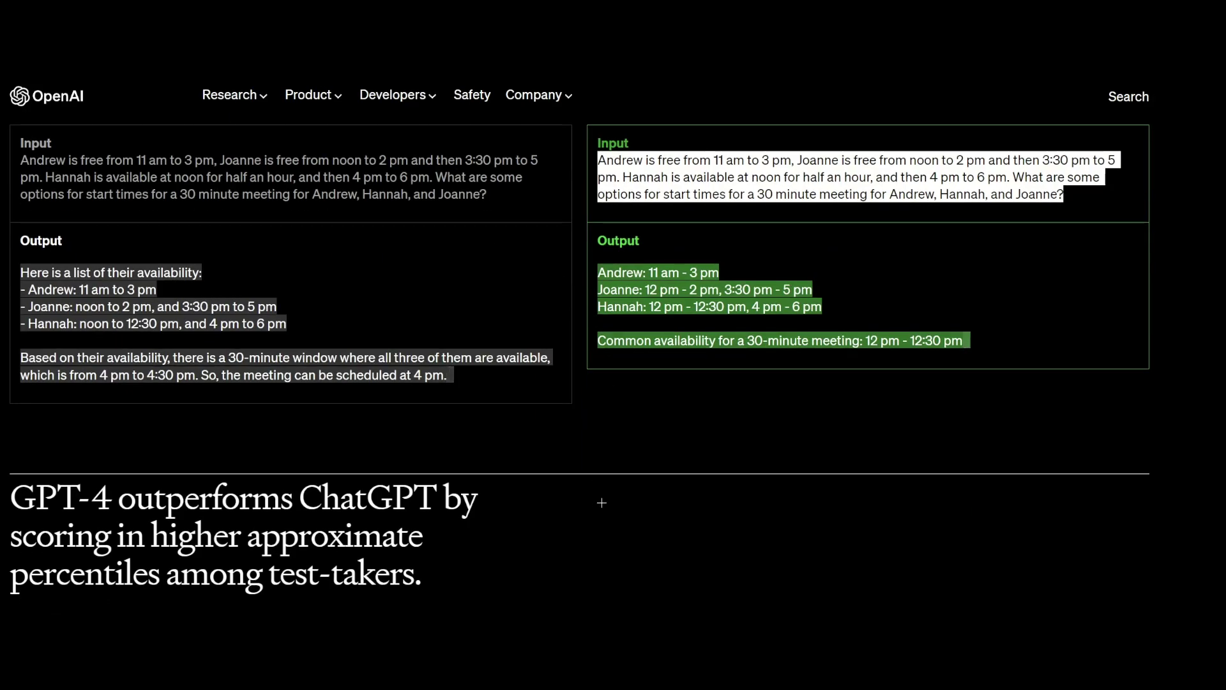
- Scroll past the Uniform Bar Exam and Biology Olympiad percentiles to the 'Safety & alignment' section
{"action": "scroll", "coordinate": [568, 433], "scroll_direction": "down", "scroll_amount": 4}
{"action": "scroll", "coordinate": [384, 281], "scroll_direction": "up", "scroll_amount": 17}
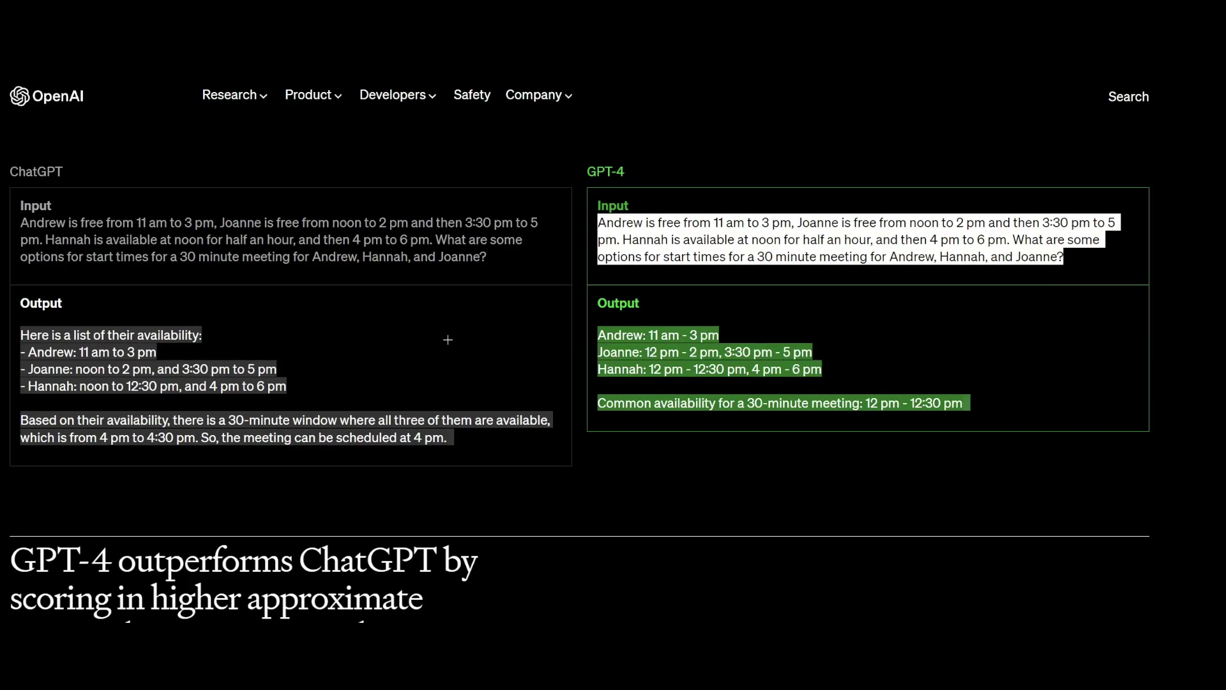
{"action": "scroll", "coordinate": [627, 392], "scroll_direction": "down", "scroll_amount": 3}
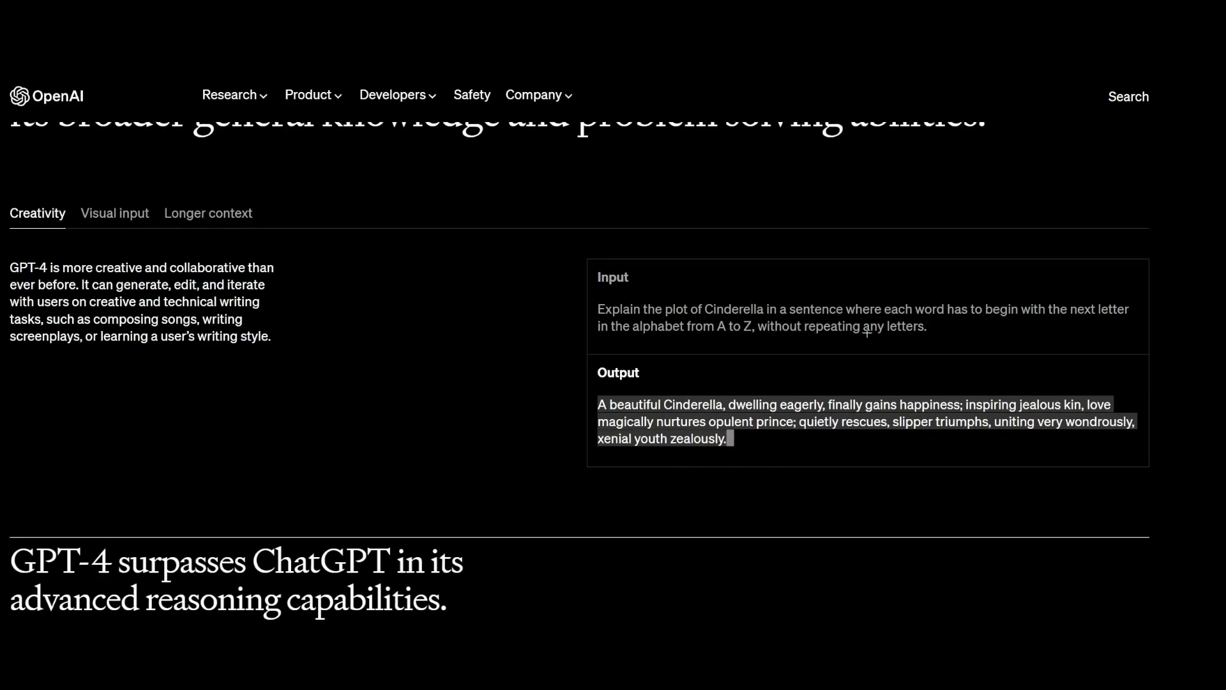
{"action": "scroll", "coordinate": [536, 301], "scroll_direction": "down", "scroll_amount": 12}
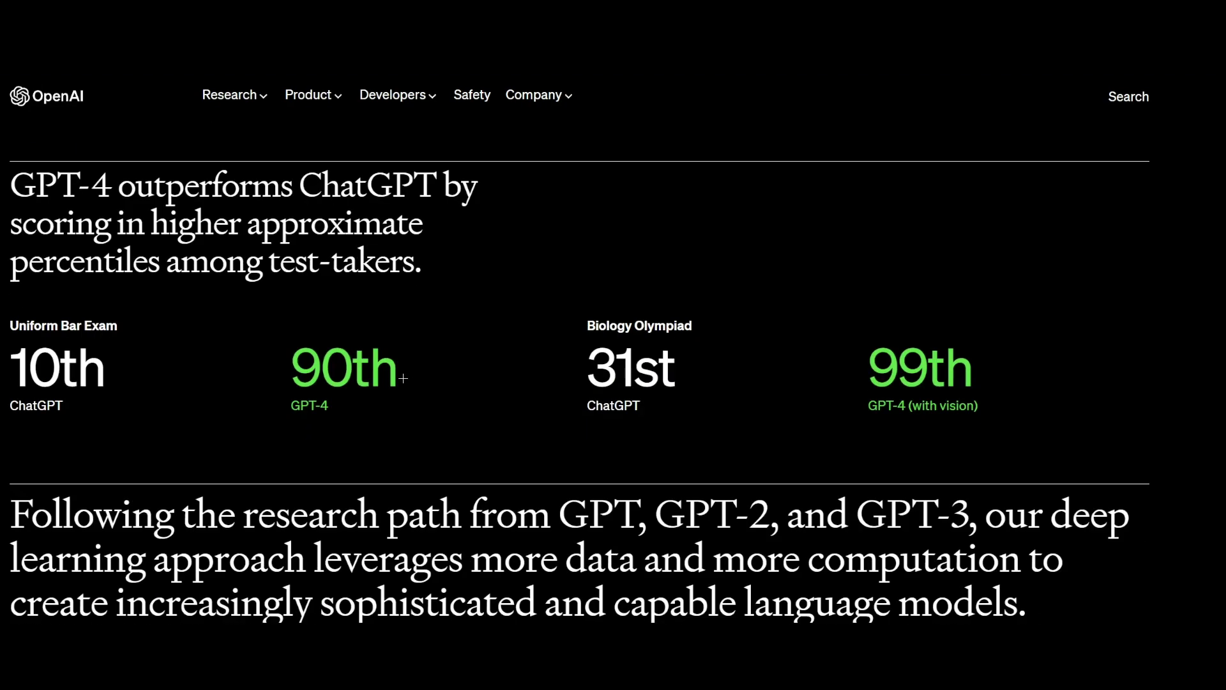
{"action": "scroll", "coordinate": [340, 352], "scroll_direction": "up", "scroll_amount": 1}
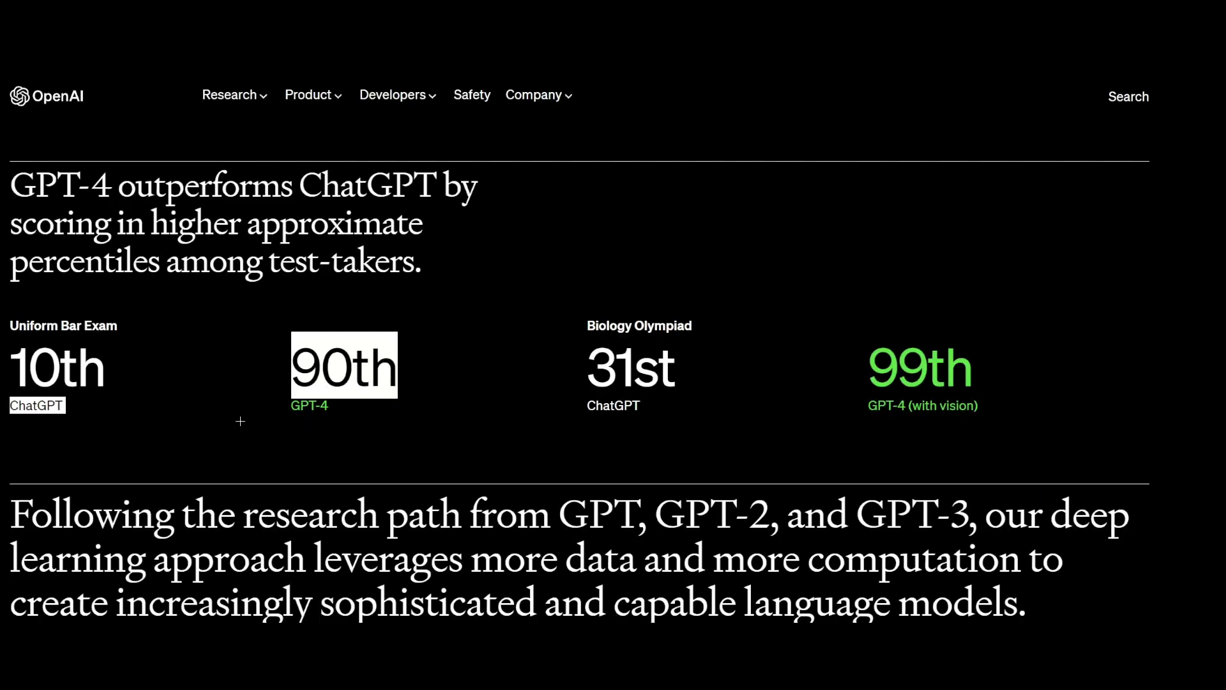
{"action": "scroll", "coordinate": [240, 421], "scroll_direction": "down", "scroll_amount": 12}
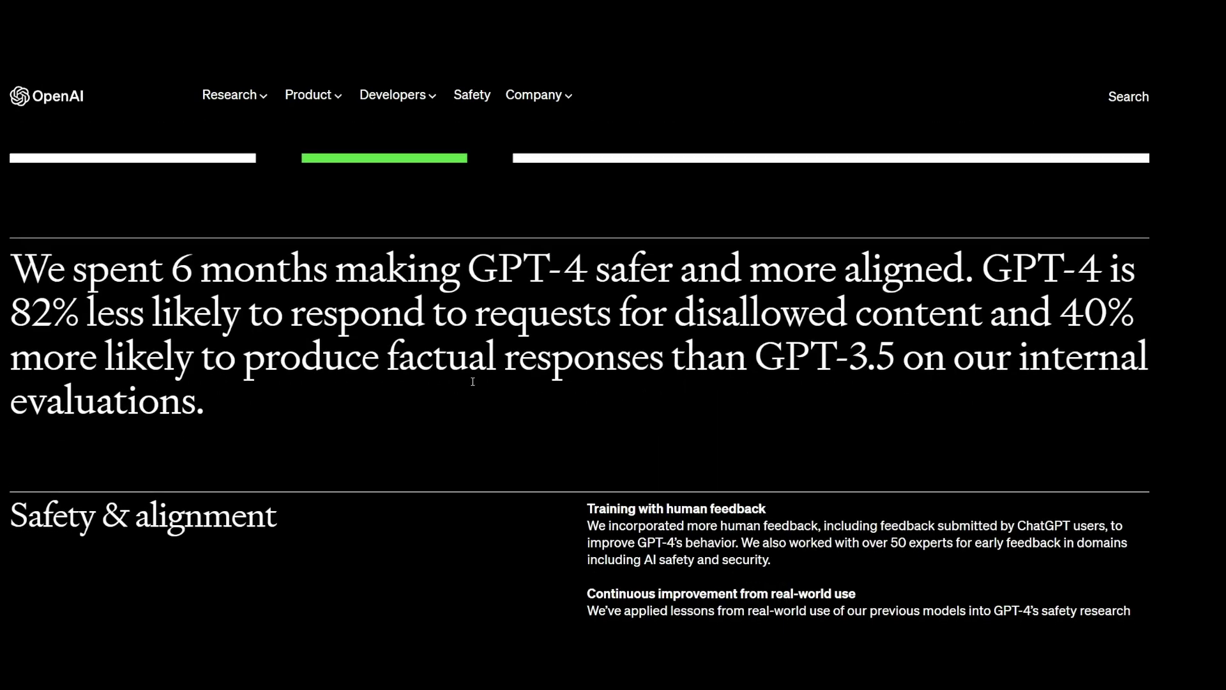
{"action": "scroll", "coordinate": [473, 381], "scroll_direction": "down", "scroll_amount": 4}
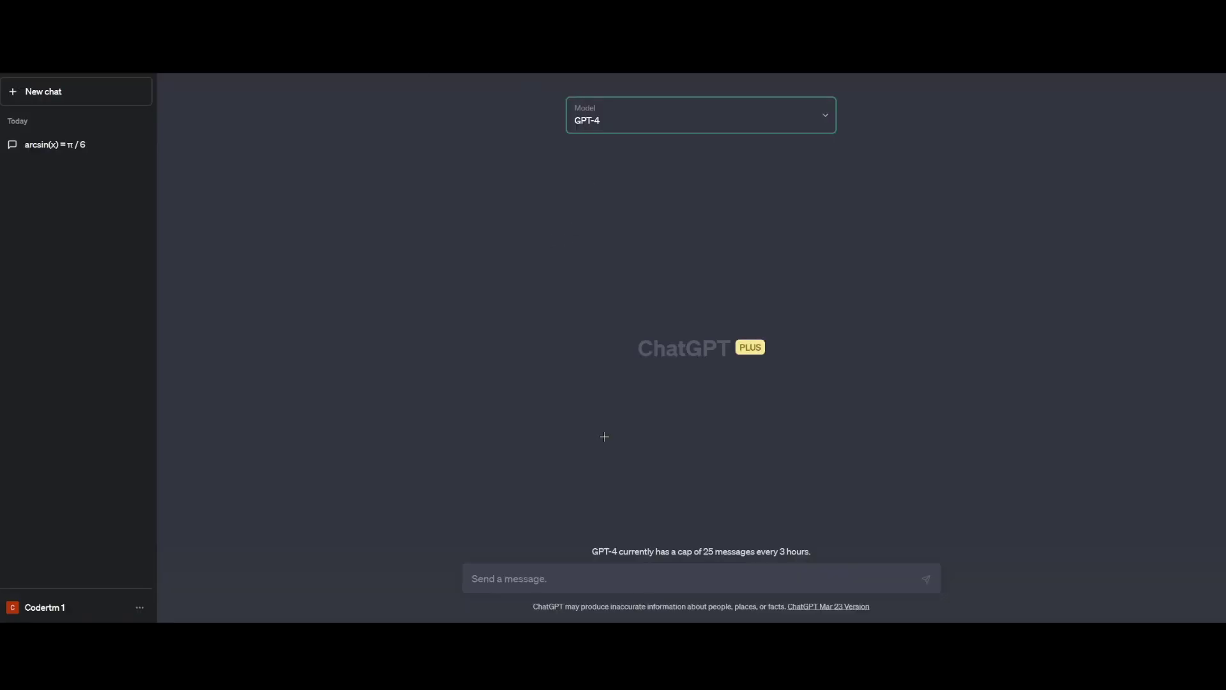
- Send GPT-4 'write a story about a mouse that goes on a treasure hunt for its cheese in 250 words'
{"action": "left_click", "coordinate": [562, 572]}
{"action": "type", "text": "write a story abou"}
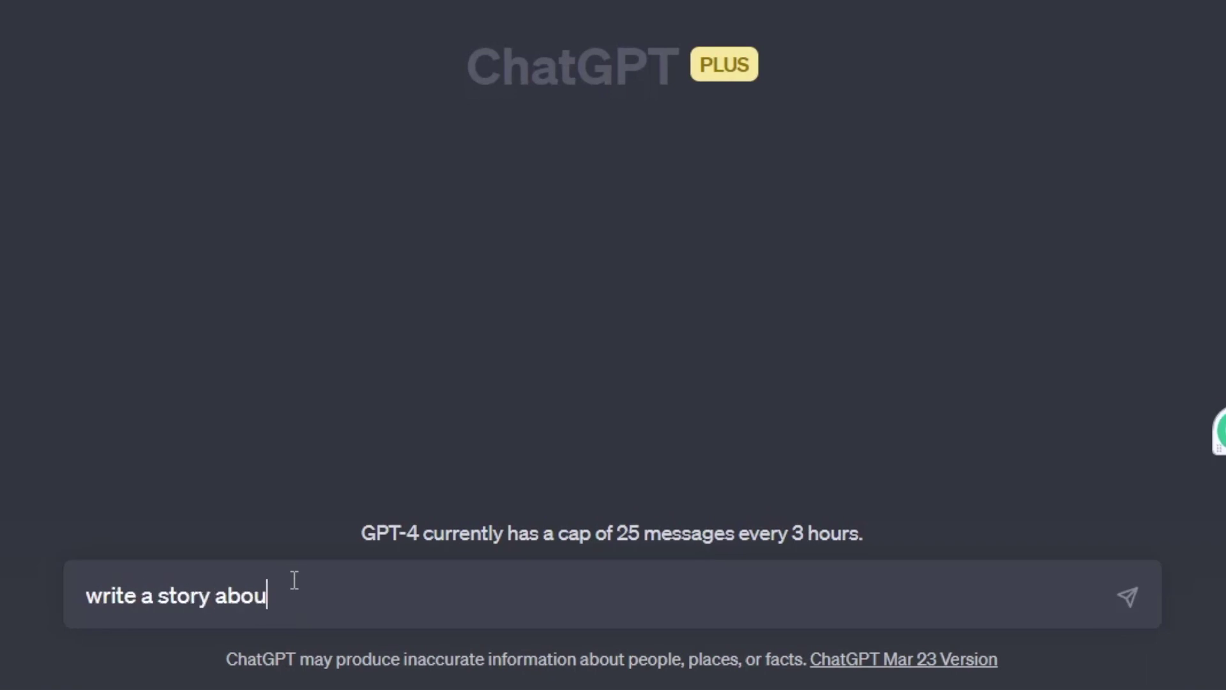
{"action": "type", "text": "t a mouse that goes on a trea"}
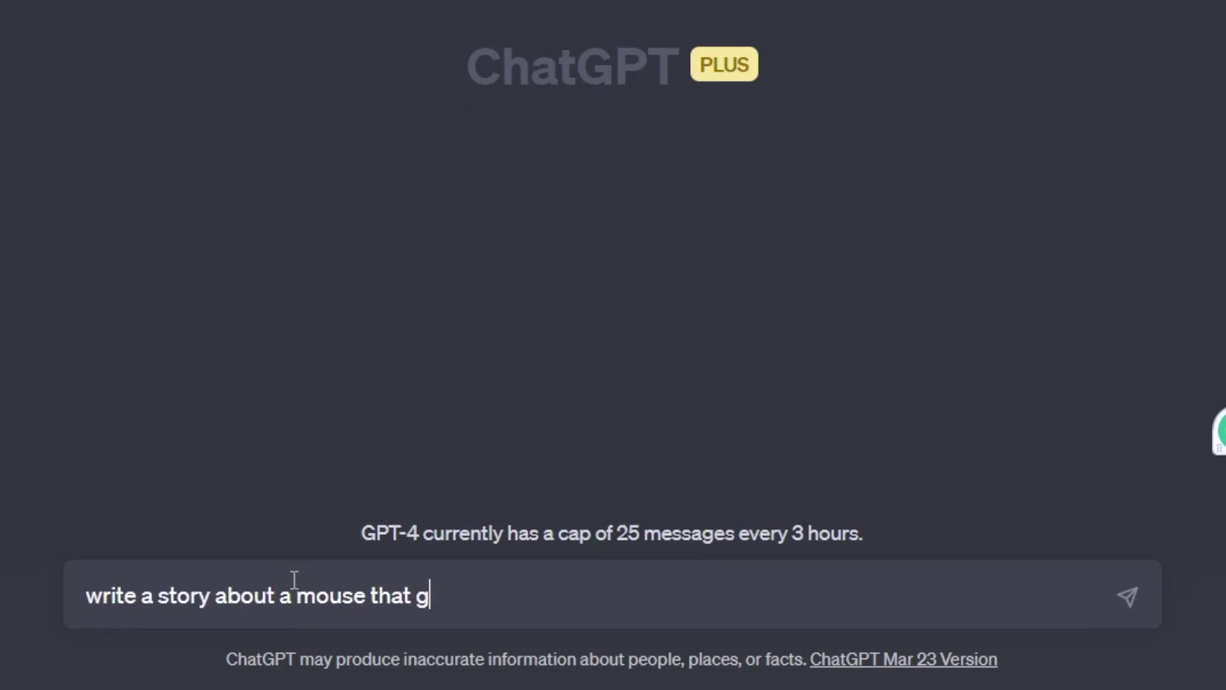
{"action": "type", "text": "sure hunt for its cheese in 250 words"}
{"action": "key", "text": "ctrl+a"}
{"action": "key", "text": "ctrl+c"}
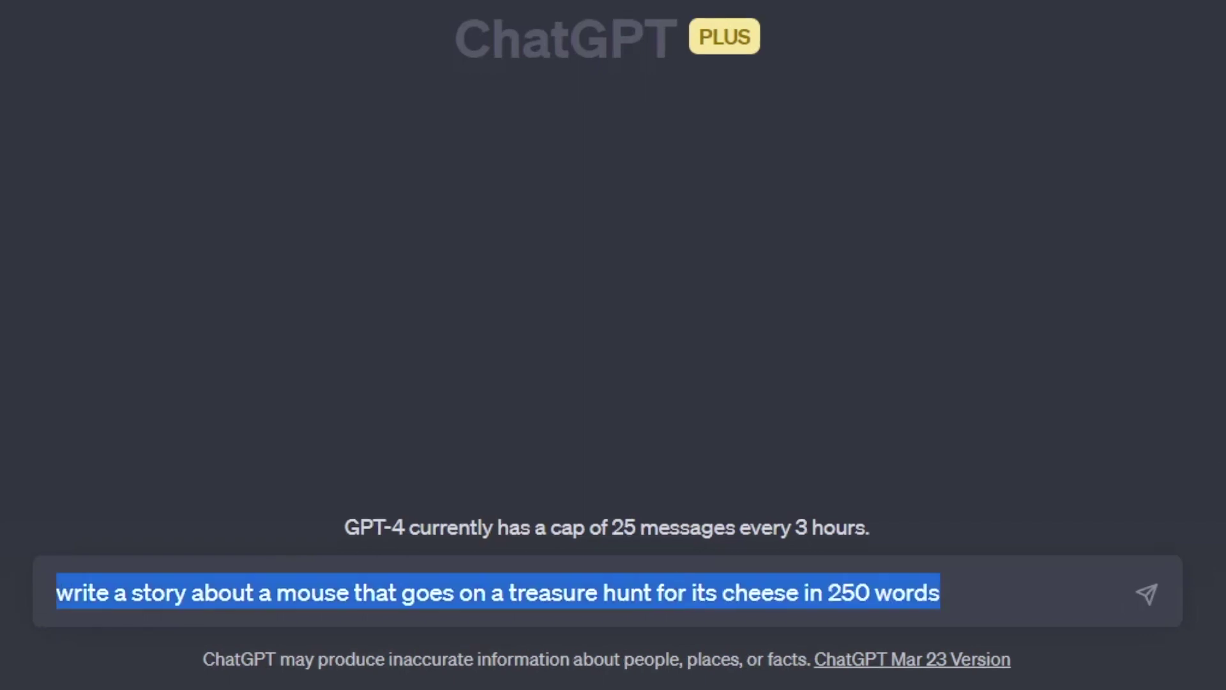
{"action": "left_click", "coordinate": [1020, 600]}
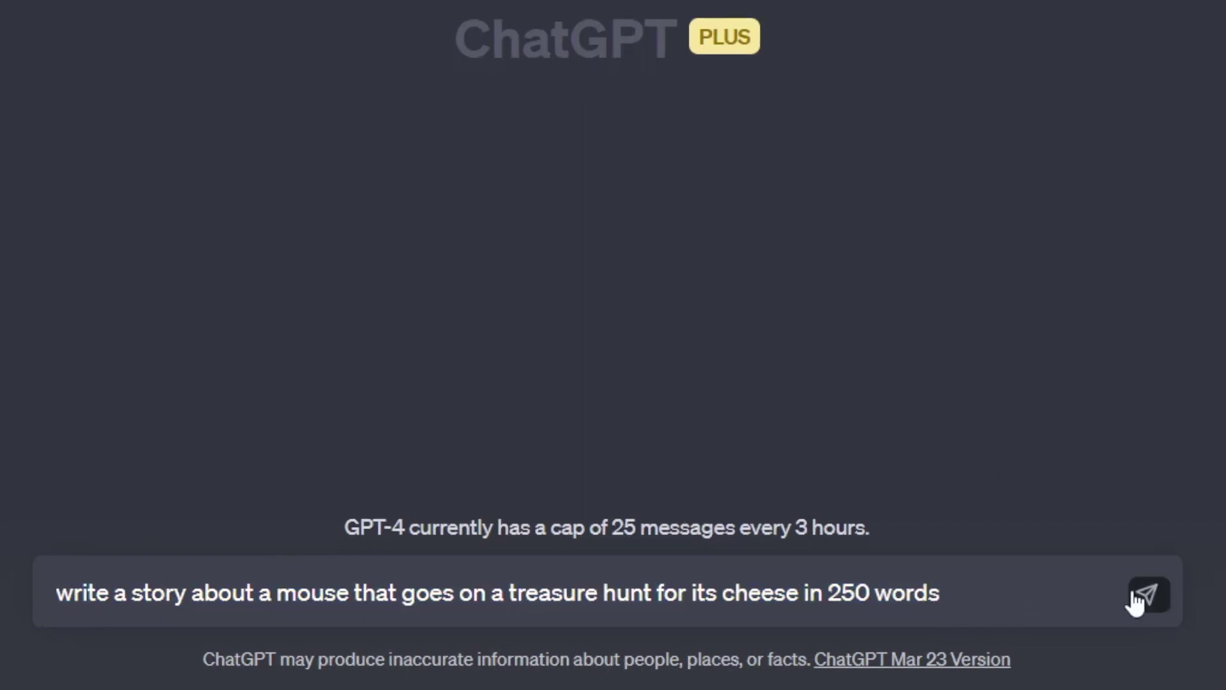
{"action": "left_click", "coordinate": [1146, 594]}
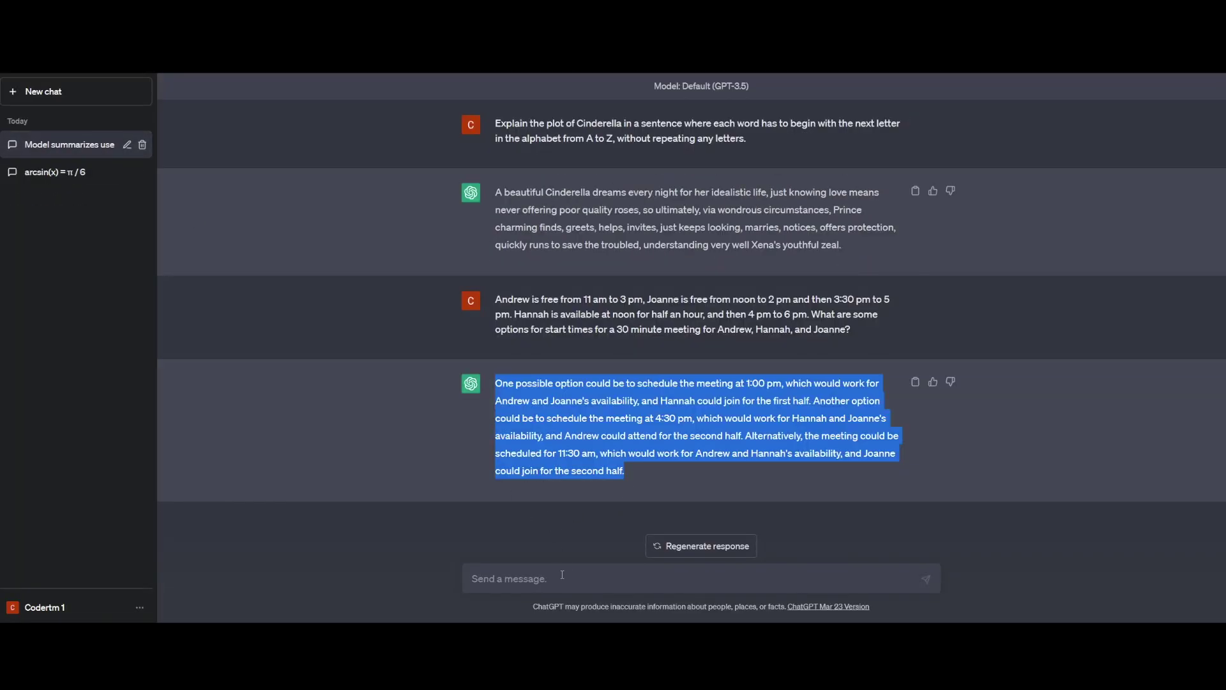
- Paste the mouse treasure-hunt story prompt into the GPT-3.5 chat, send it, and scroll through the story
{"action": "left_click", "coordinate": [562, 575]}
{"action": "key", "text": "ctrl+v"}
{"action": "key", "text": "Return"}
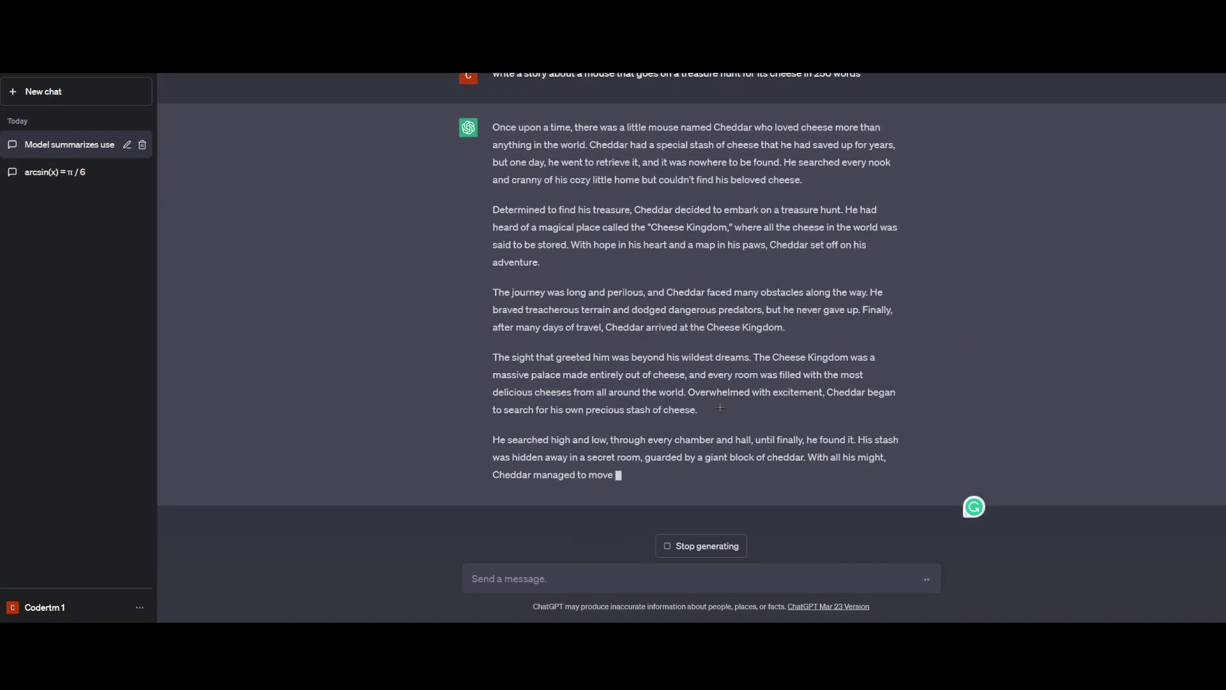
{"action": "scroll", "coordinate": [706, 437], "scroll_direction": "up", "scroll_amount": 5}
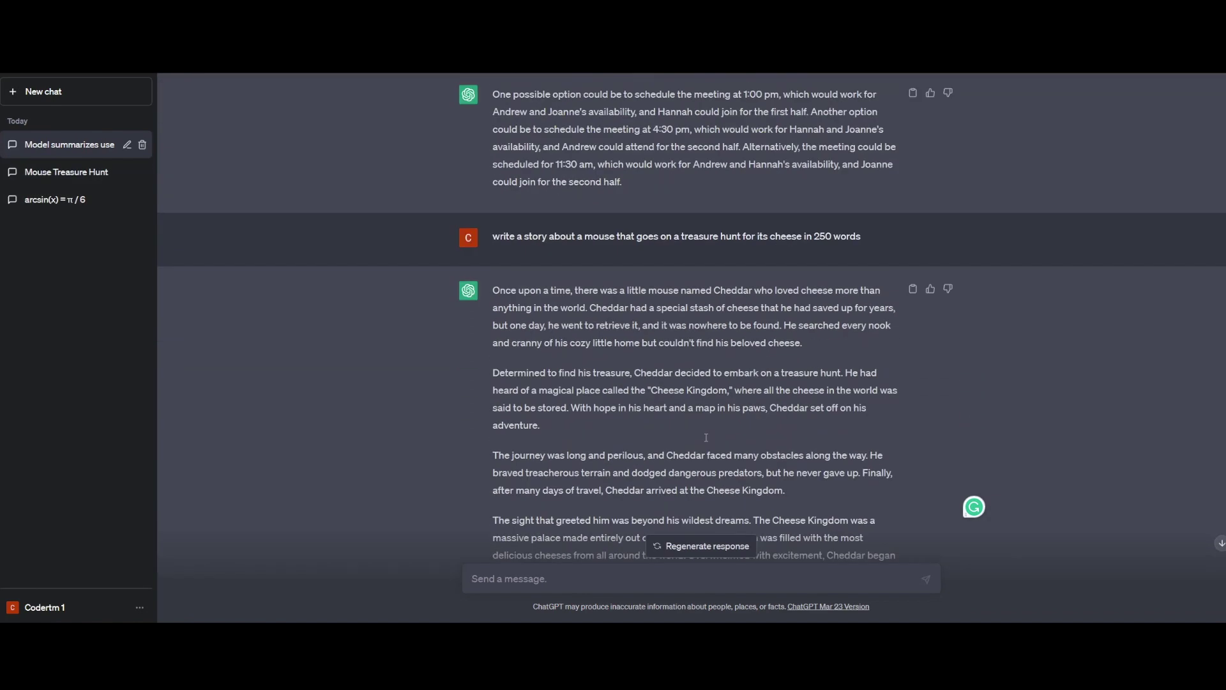
{"action": "scroll", "coordinate": [706, 438], "scroll_direction": "down", "scroll_amount": 5}
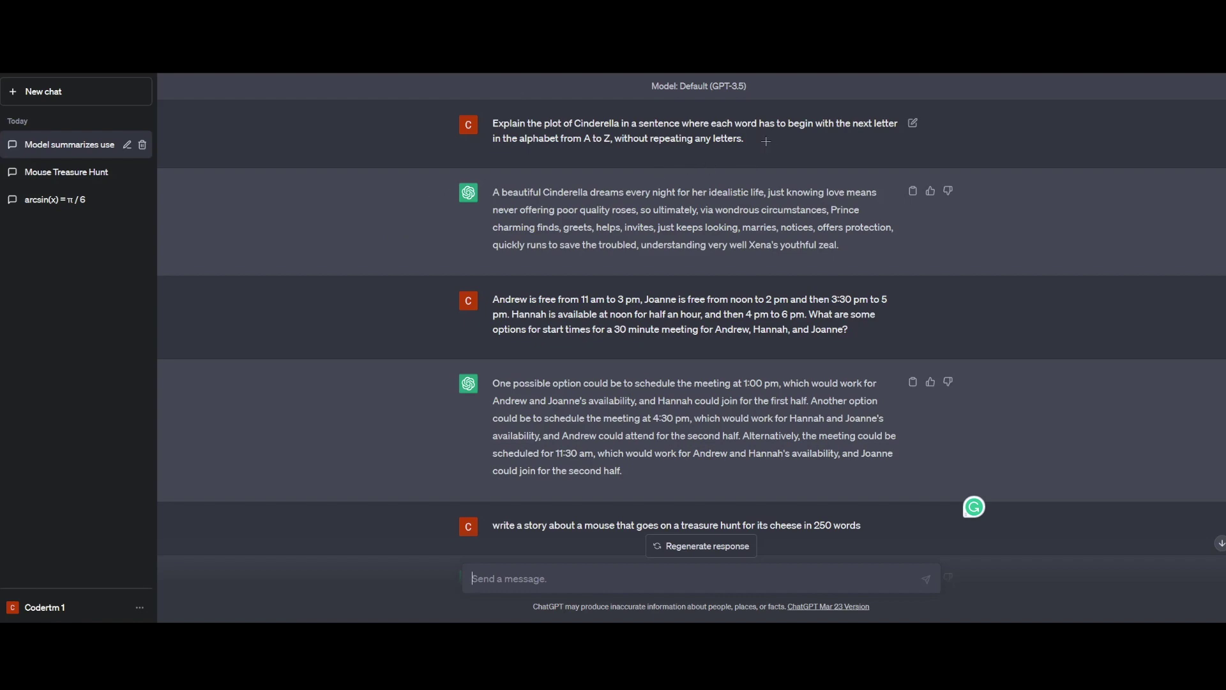
{"action": "scroll", "coordinate": [743, 322], "scroll_direction": "up", "scroll_amount": 3}
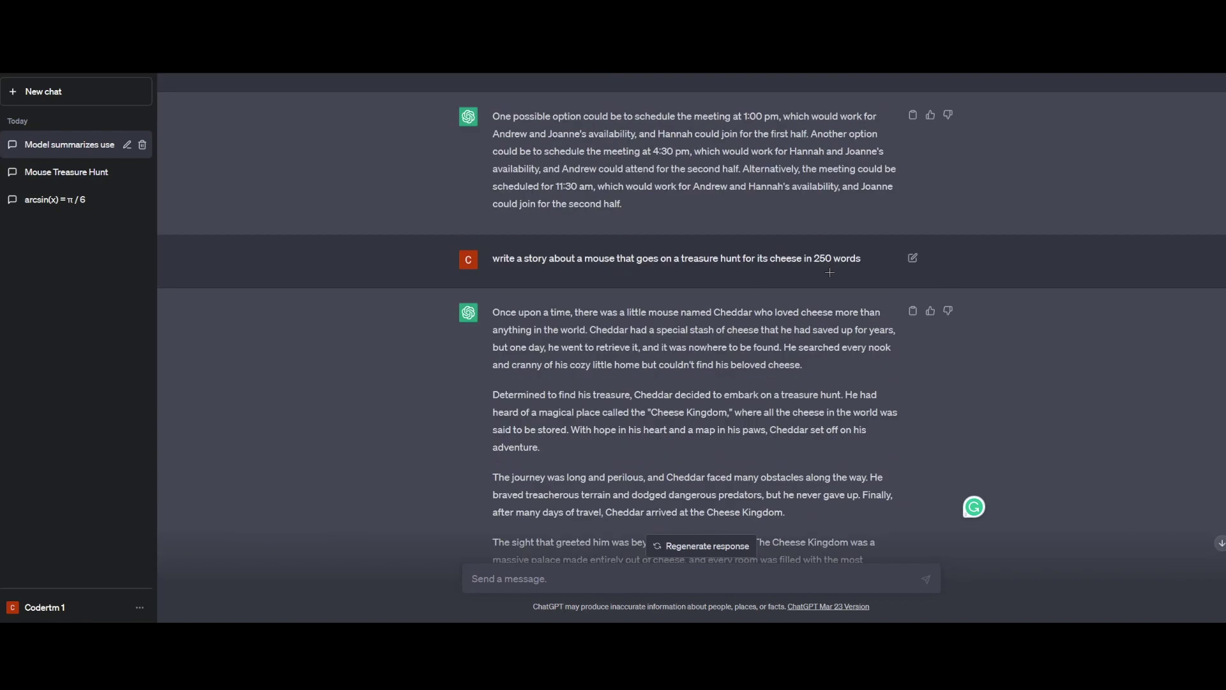
{"action": "scroll", "coordinate": [656, 320], "scroll_direction": "up", "scroll_amount": 4}
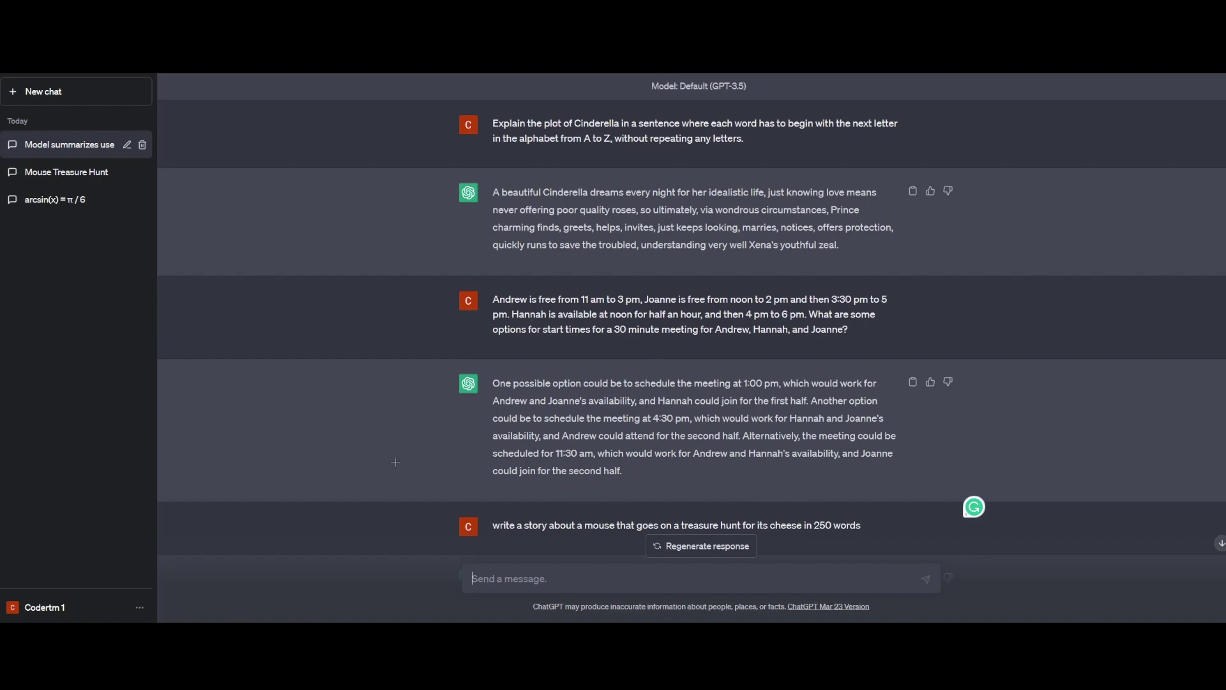
{"action": "scroll", "coordinate": [396, 462], "scroll_direction": "down", "scroll_amount": 5}
{"action": "scroll", "coordinate": [813, 328], "scroll_direction": "up", "scroll_amount": 5}
{"action": "left_click_drag", "start_coordinate": [853, 330], "coordinate": [483, 290]}
{"action": "left_click", "coordinate": [595, 361]}
{"action": "scroll", "coordinate": [570, 311], "scroll_direction": "down", "scroll_amount": 5}
{"action": "scroll", "coordinate": [570, 311], "scroll_direction": "up", "scroll_amount": 5}
{"action": "scroll", "coordinate": [339, 262], "scroll_direction": "down", "scroll_amount": 5}
{"action": "scroll", "coordinate": [329, 300], "scroll_direction": "up", "scroll_amount": 5}
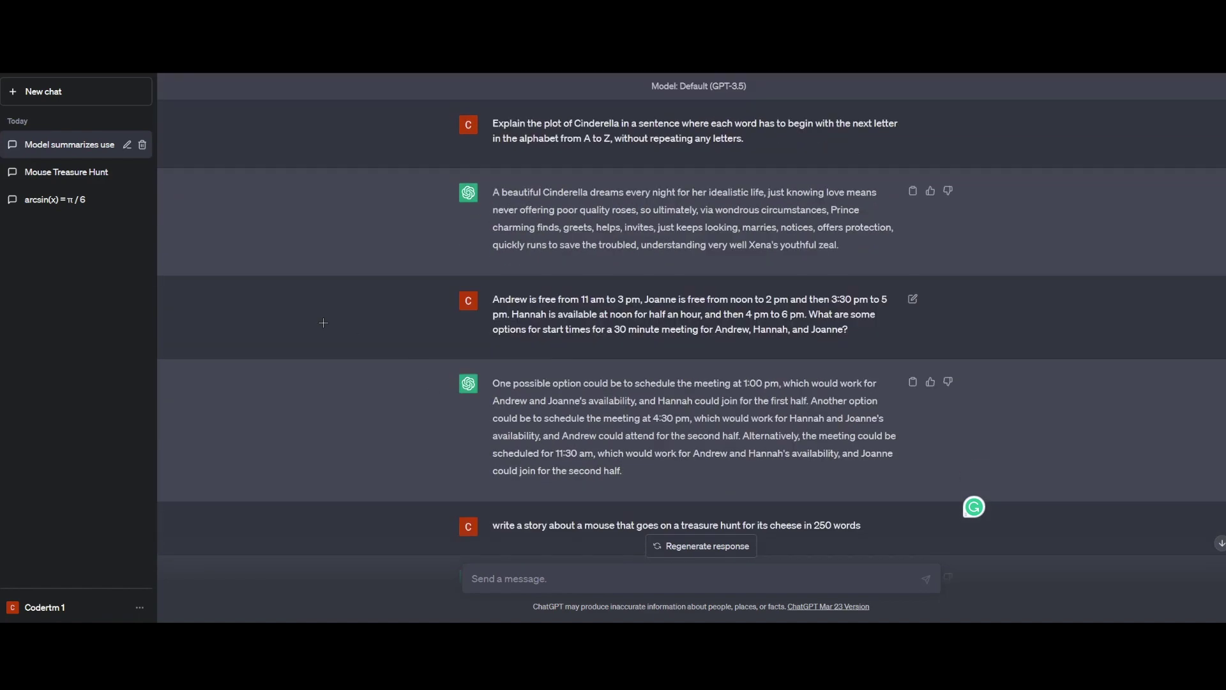